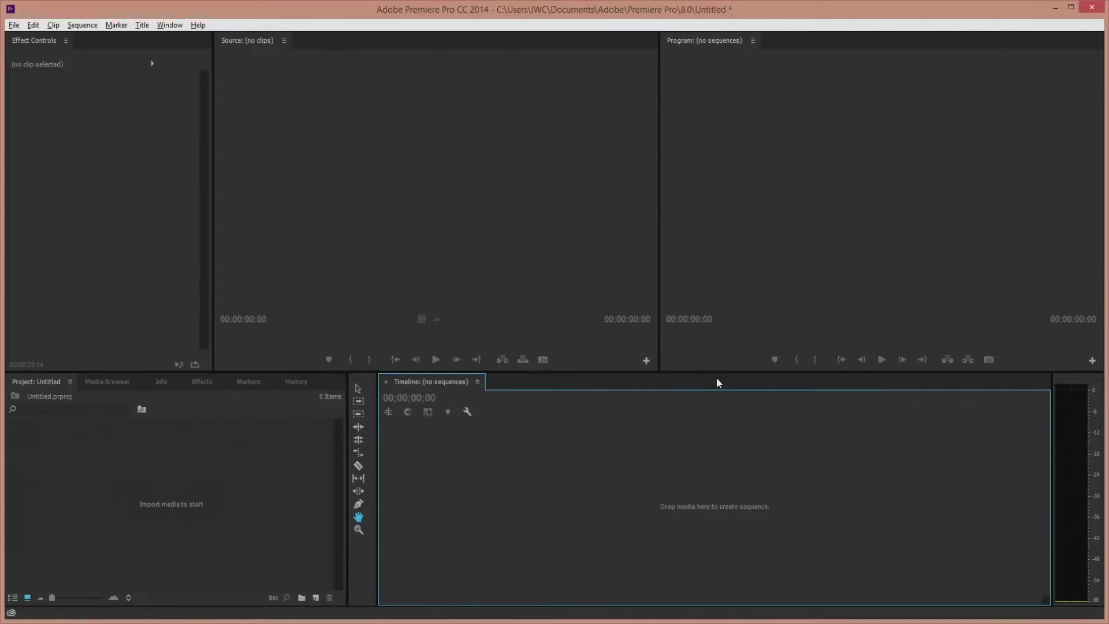
# - Import CyberS.mp4 and the virtual-studio-update background clip from File Explorer into the Project panel
pyautogui.hotkey('alt', 'Tab')
pyautogui.moveTo(836, 239); pyautogui.dragTo(658, 338)
pyautogui.moveTo(560, 381); pyautogui.dragTo(242, 495)
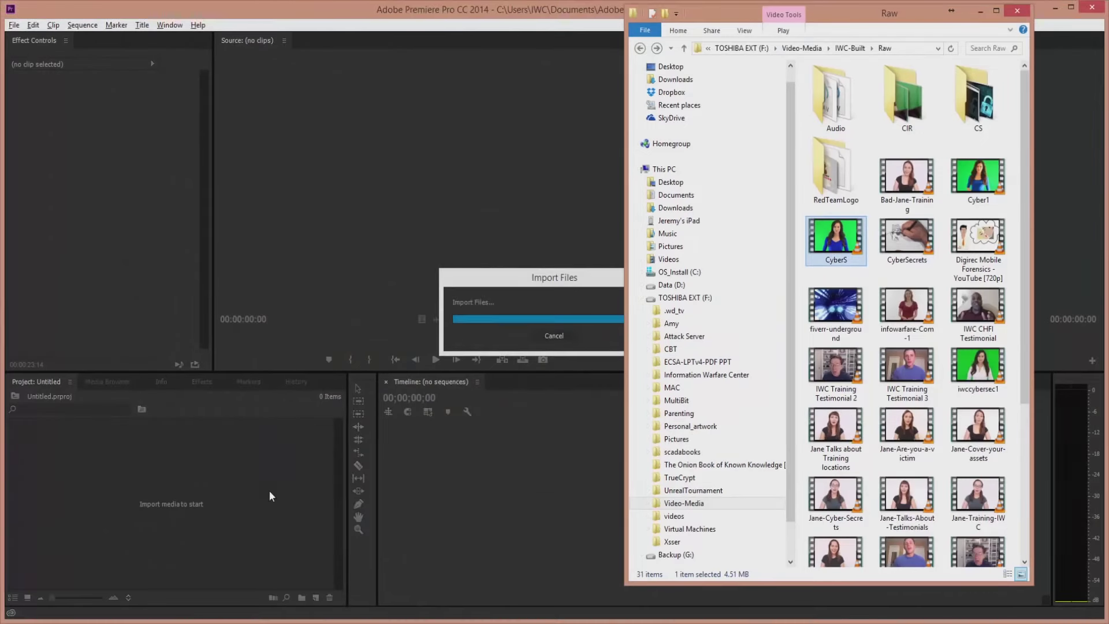
pyautogui.press('BackSpace')
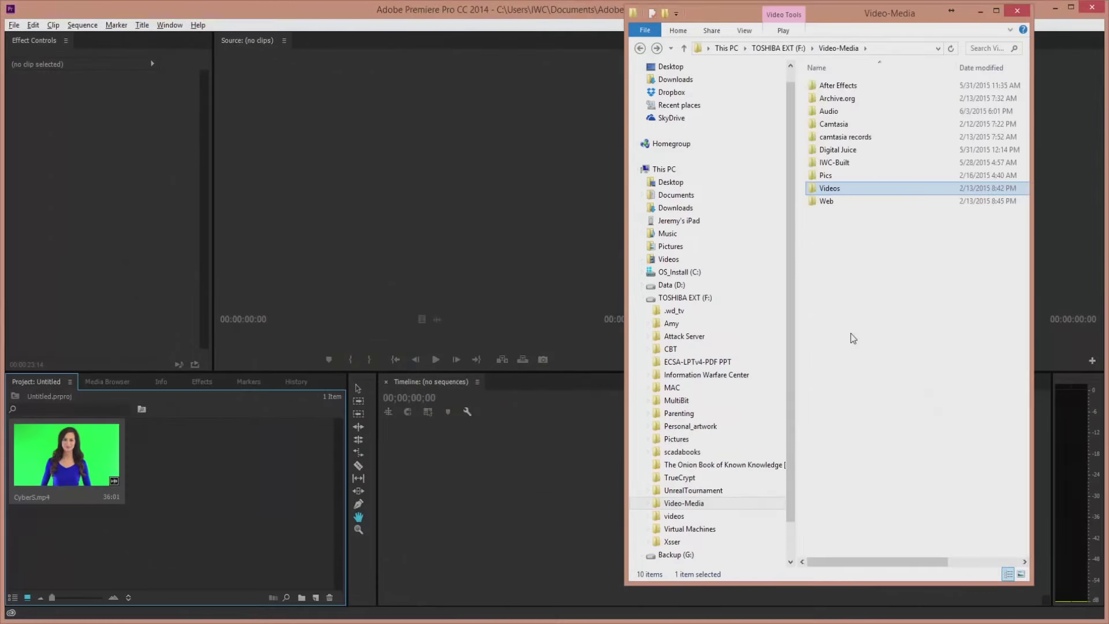
pyautogui.press('Return')
pyautogui.press('Return')
pyautogui.moveTo(971, 197); pyautogui.dragTo(213, 487)
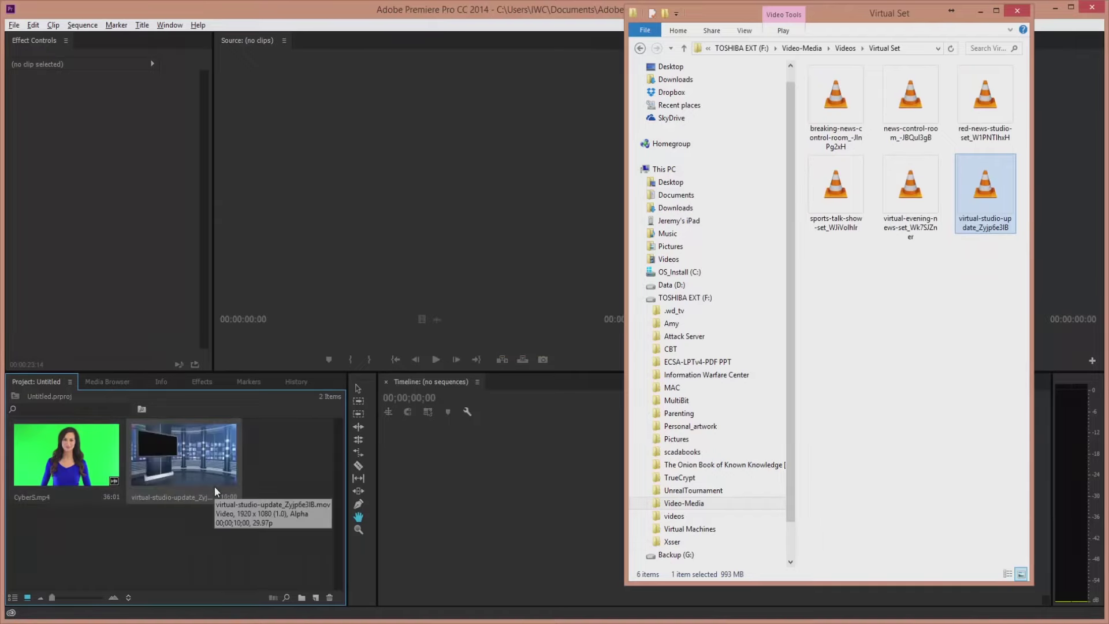
pyautogui.click(981, 11)
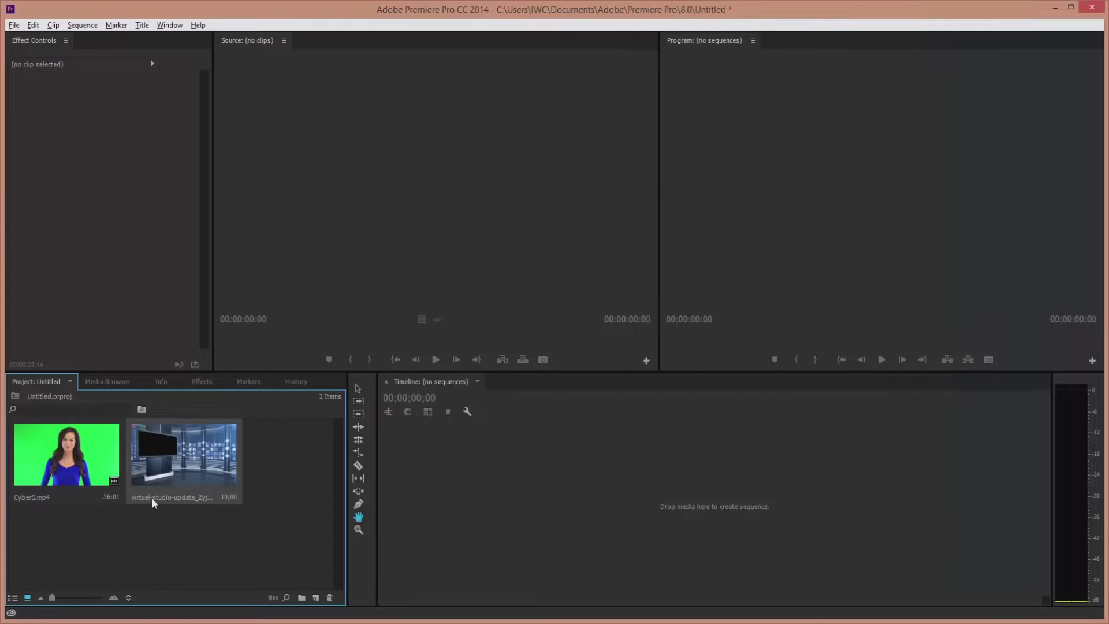
# - Load CyberS.mp4 in the Source monitor and show the Keying effects, including Ultra Key
pyautogui.click(92, 460)
pyautogui.moveTo(240, 347); pyautogui.dragTo(315, 276)
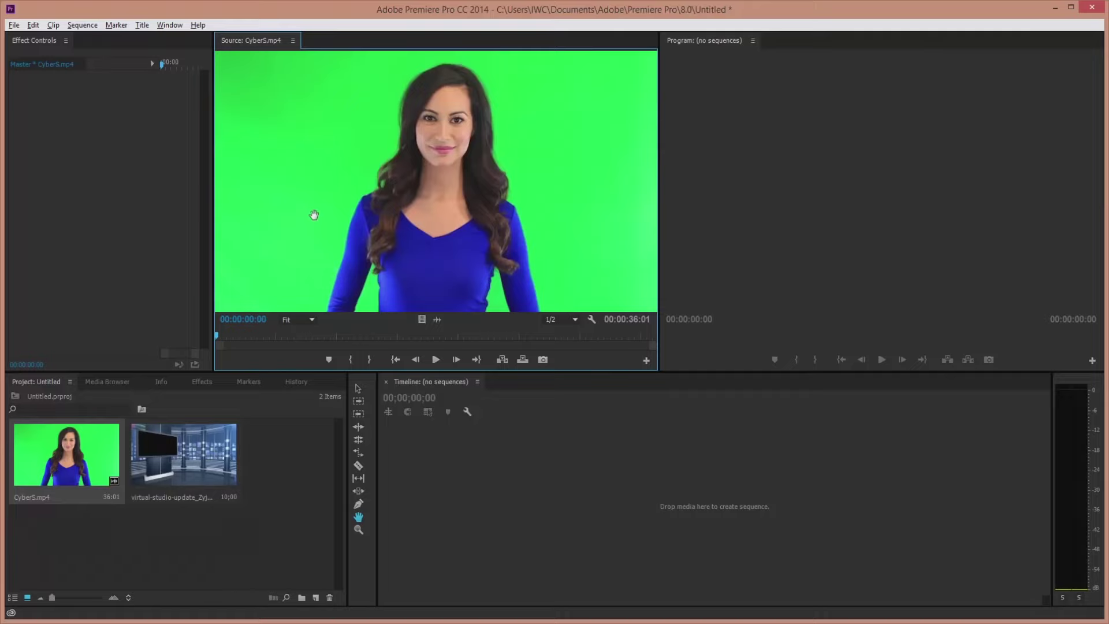
pyautogui.click(202, 382)
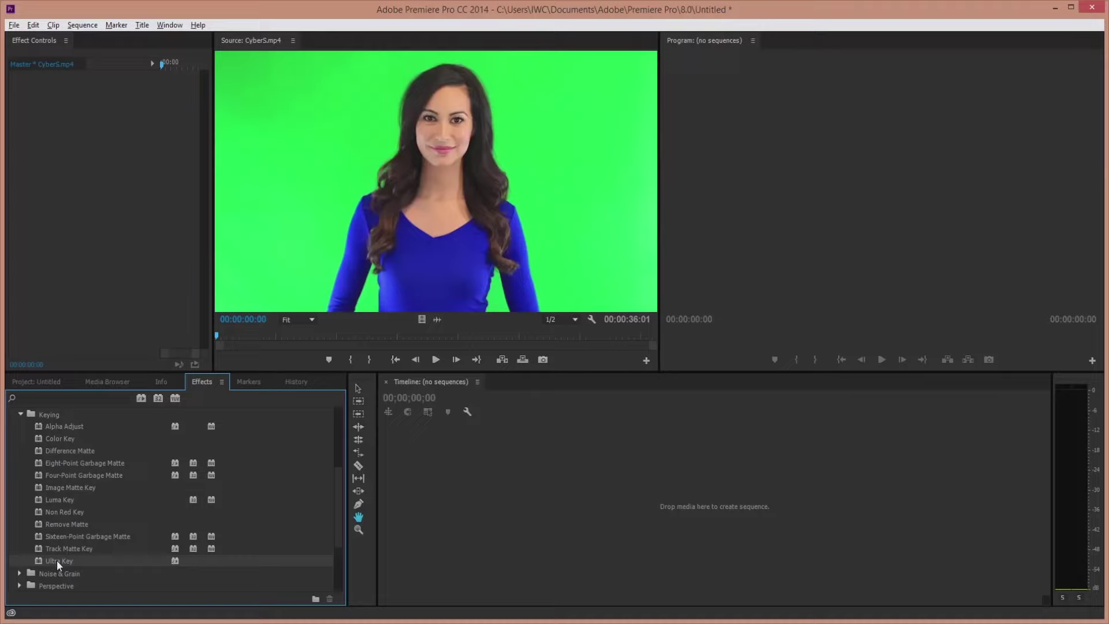
# - Apply Ultra Key to CyberS.mp4, sample the green backdrop as key colour, and set Aggressive
pyautogui.moveTo(57, 560); pyautogui.dragTo(282, 241)
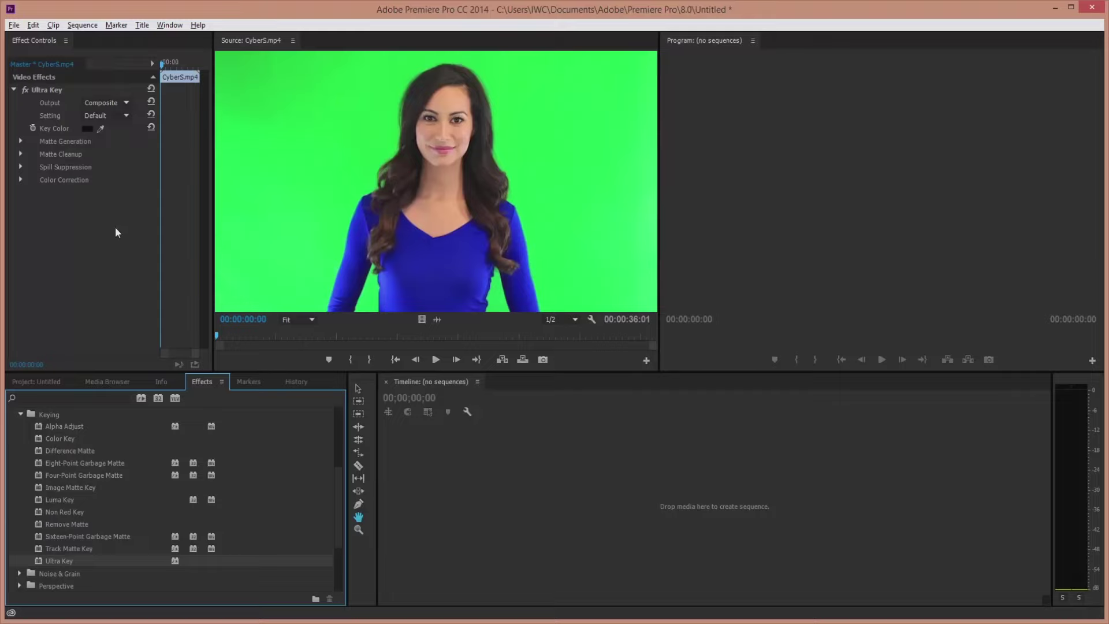
pyautogui.click(101, 129)
pyautogui.click(316, 139)
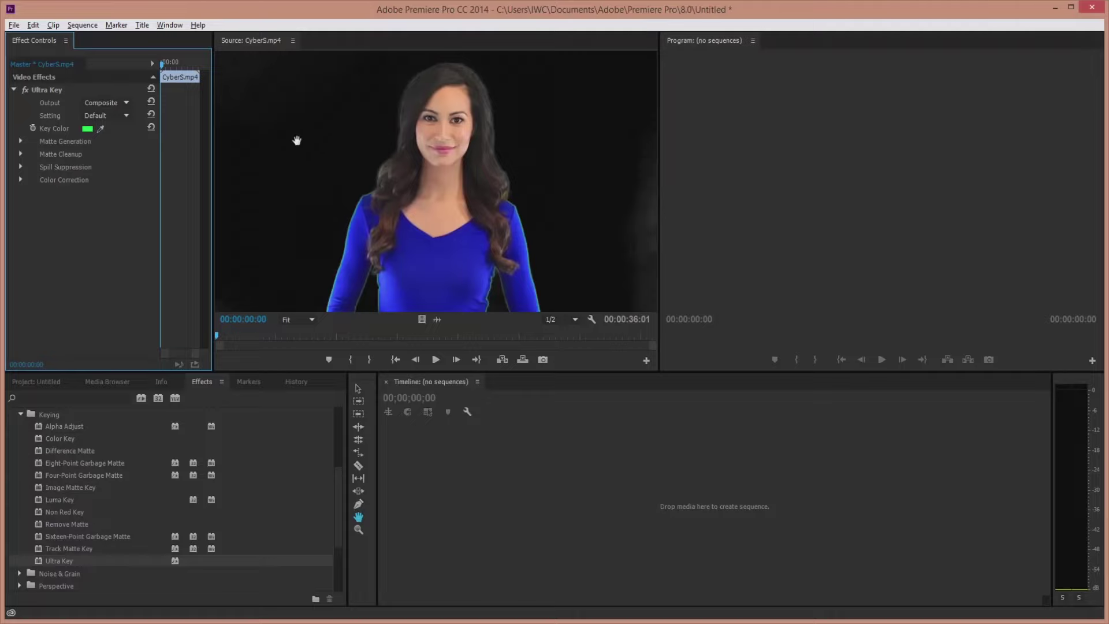
pyautogui.click(123, 116)
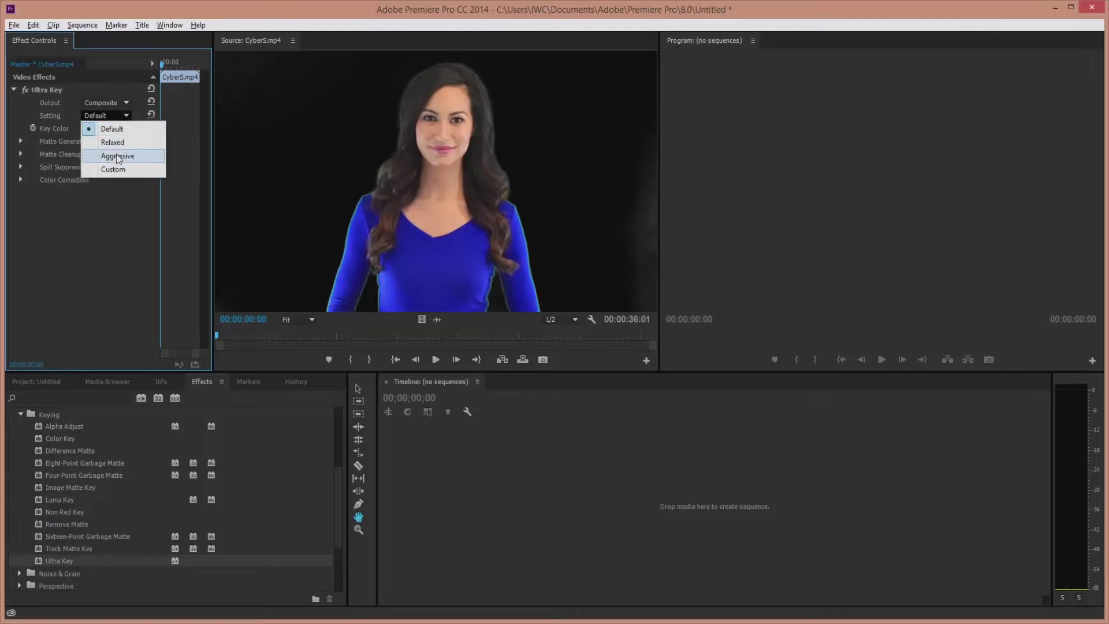
pyautogui.click(118, 156)
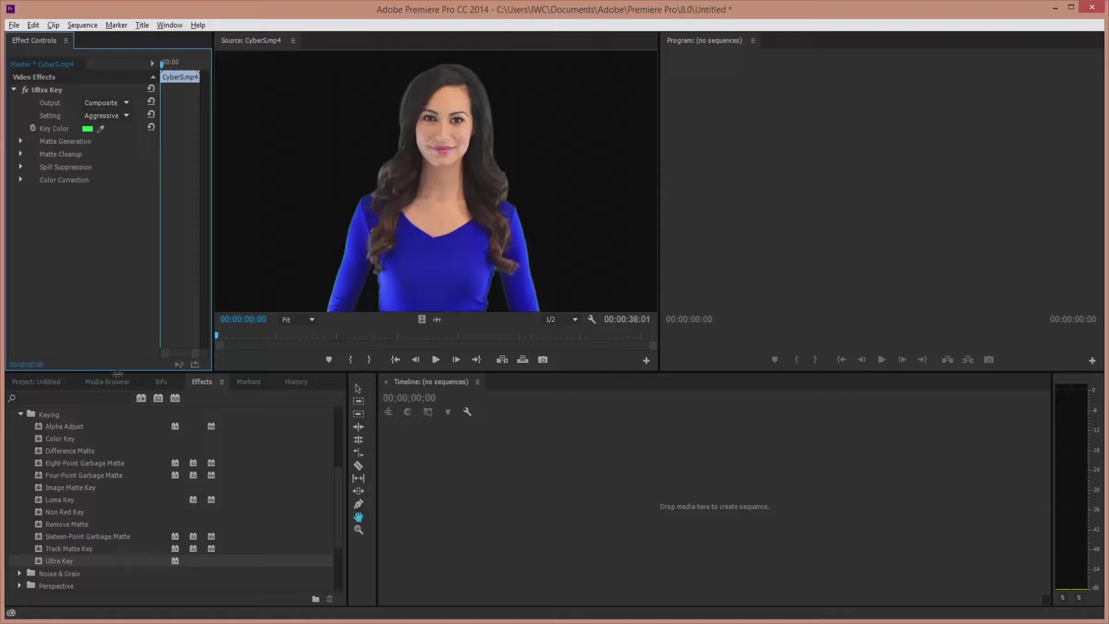
pyautogui.click(53, 380)
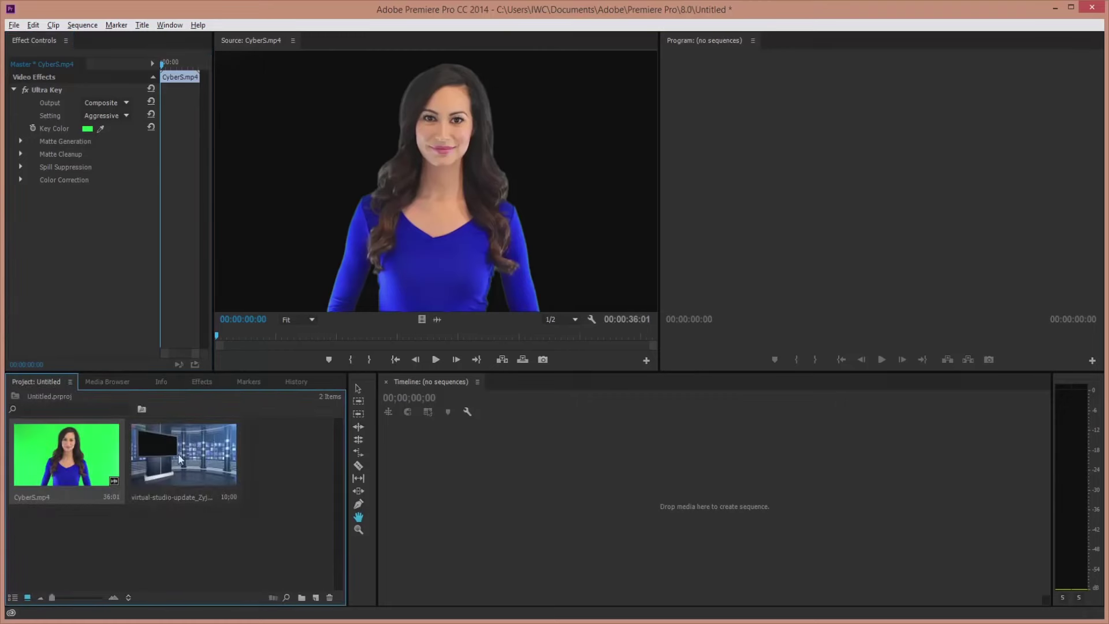
# - Make a sequence from the studio clip, set the Program monitor to Fit, and put CyberS.mp4 on V2
pyautogui.moveTo(331, 456); pyautogui.dragTo(466, 474)
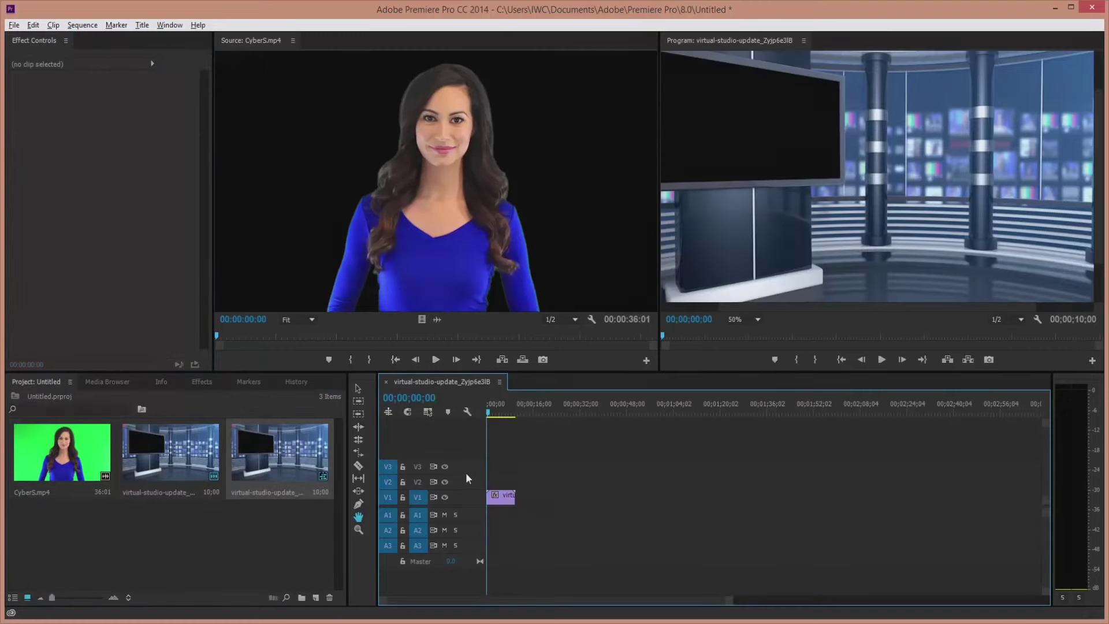
pyautogui.click(755, 321)
pyautogui.click(758, 334)
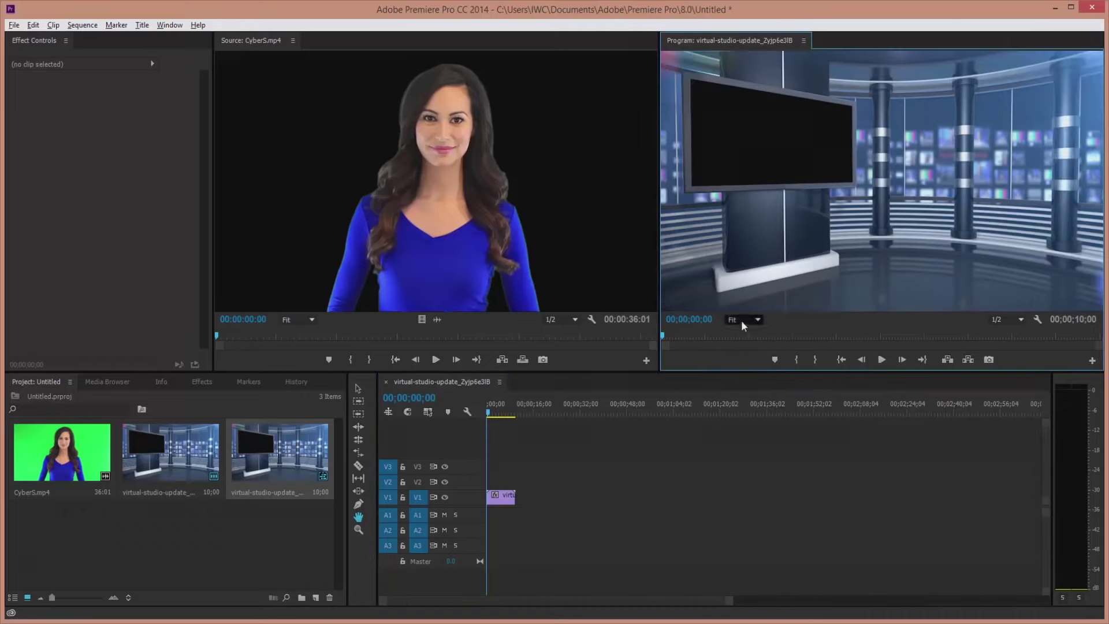
pyautogui.moveTo(105, 463); pyautogui.dragTo(491, 484)
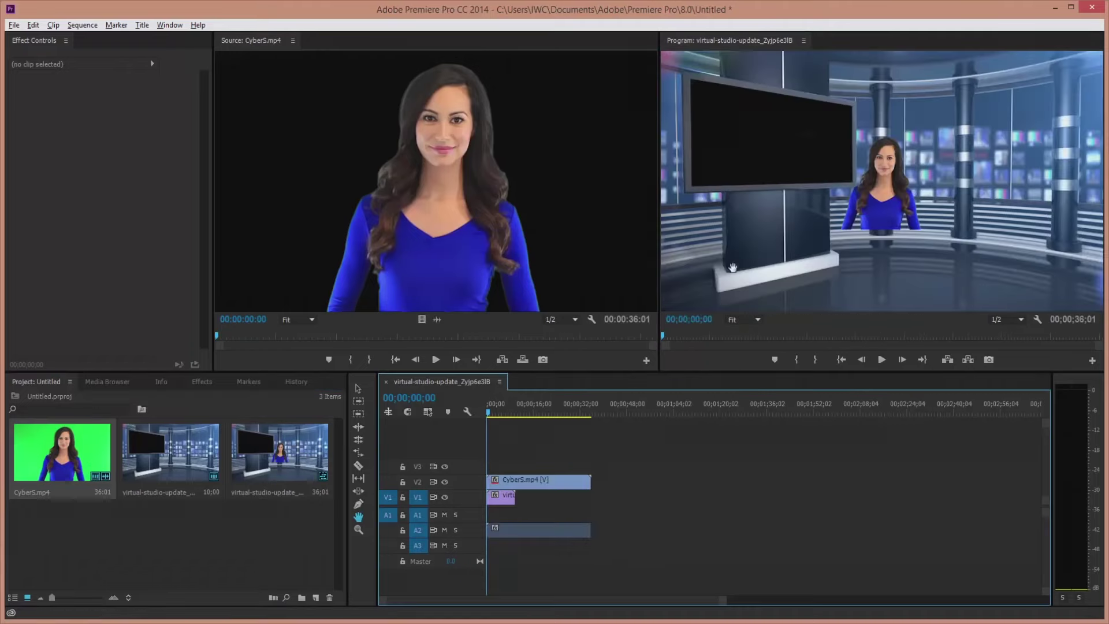
pyautogui.click(863, 197)
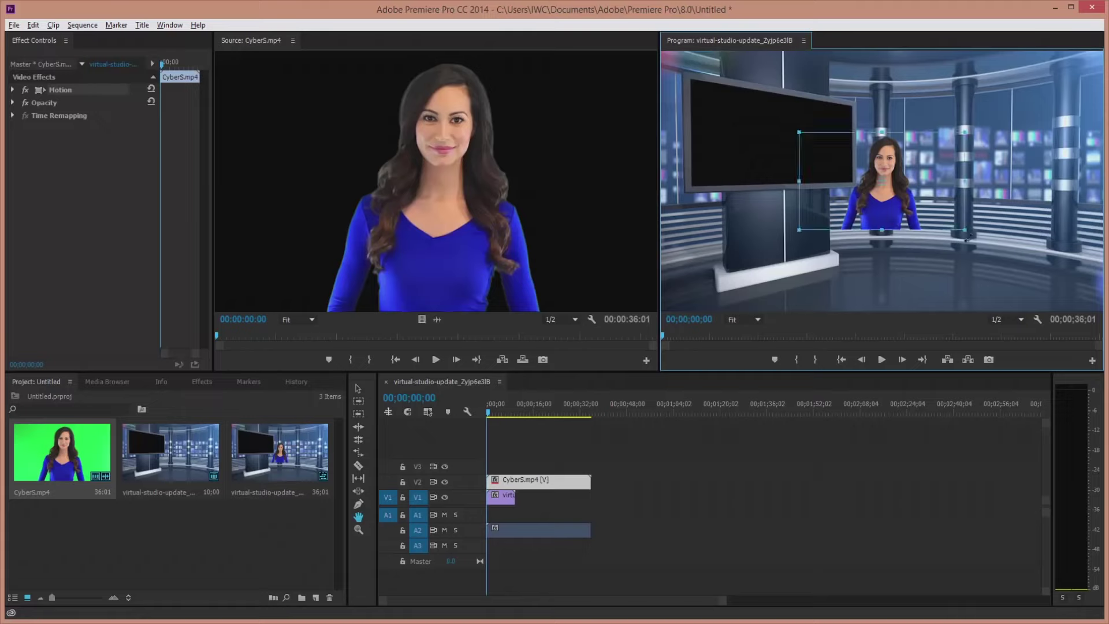
# - Scale the presenter up about 2.4 times and move her to the right of the studio frame
pyautogui.moveTo(966, 231); pyautogui.dragTo(1080, 299)
pyautogui.moveTo(866, 202); pyautogui.dragTo(973, 223)
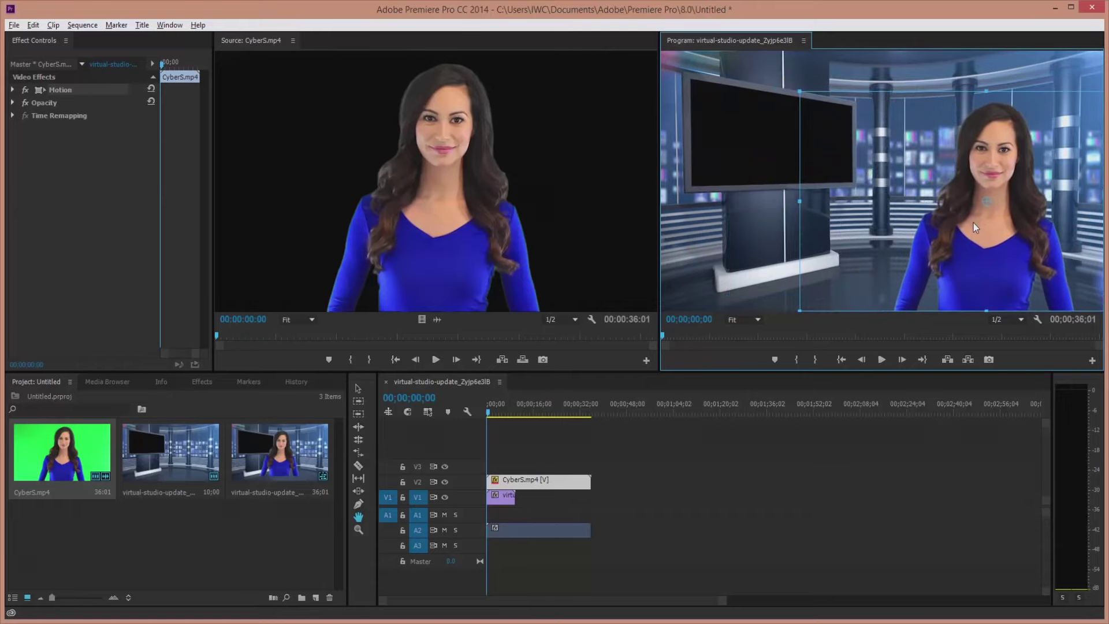
pyautogui.moveTo(799, 91); pyautogui.dragTo(735, 68)
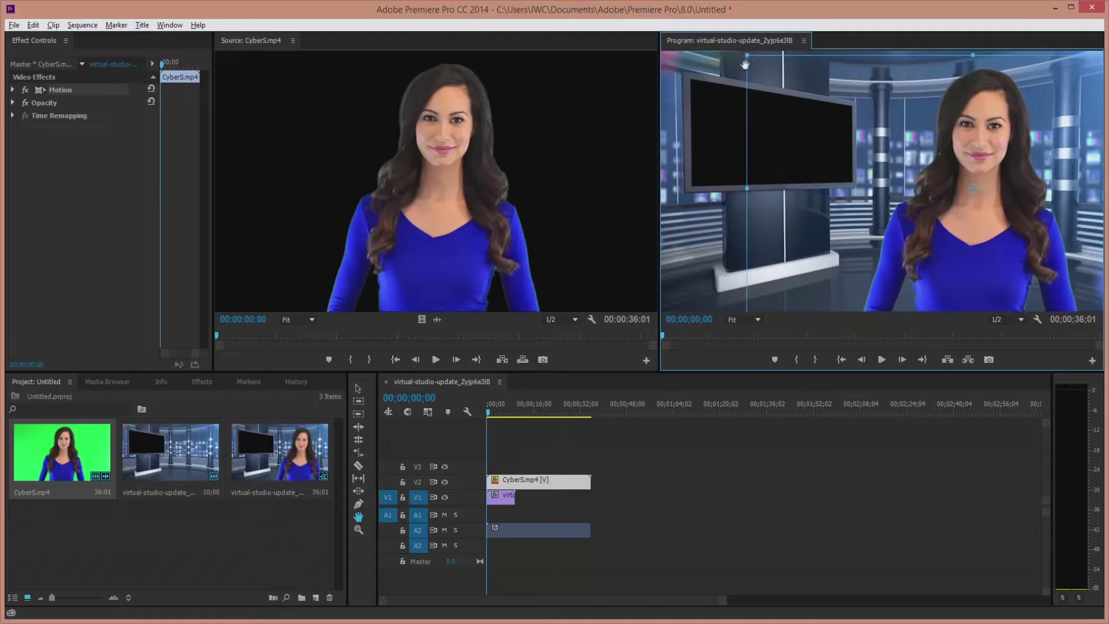
pyautogui.moveTo(747, 55); pyautogui.dragTo(746, 55)
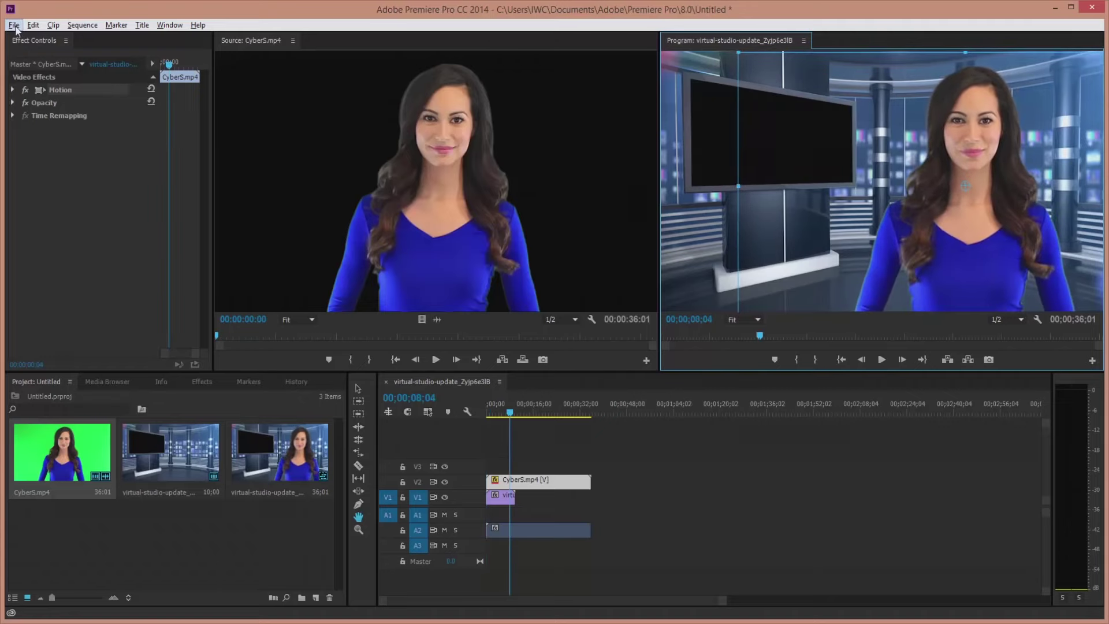
# - Bring up the Export Settings dialog for the sequence through File > Export > Media
pyautogui.click(14, 25)
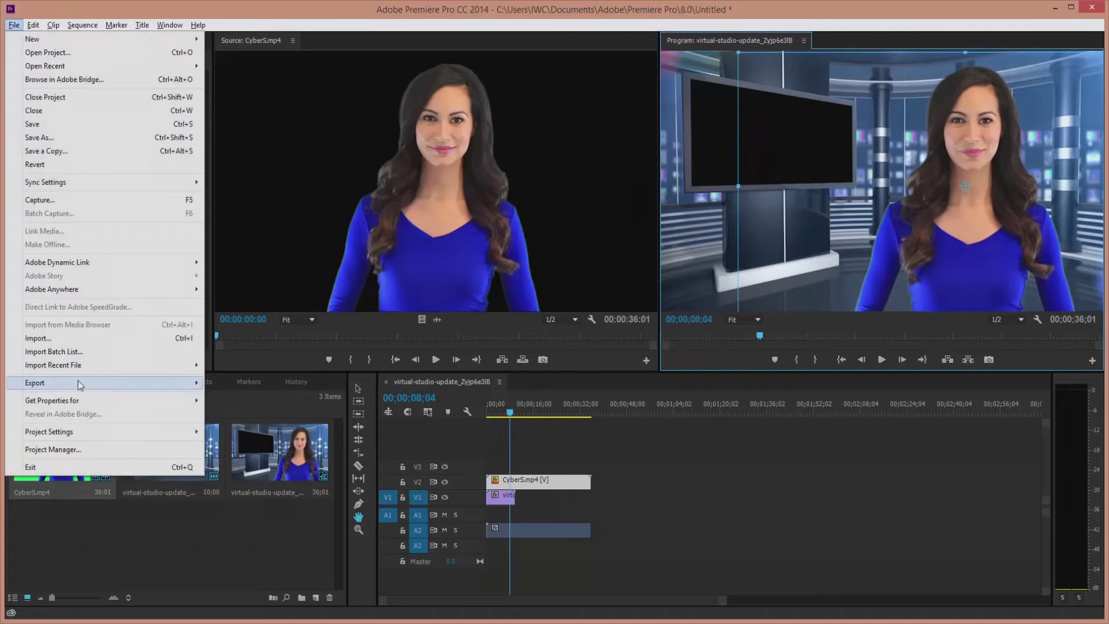
pyautogui.moveTo(79, 385)
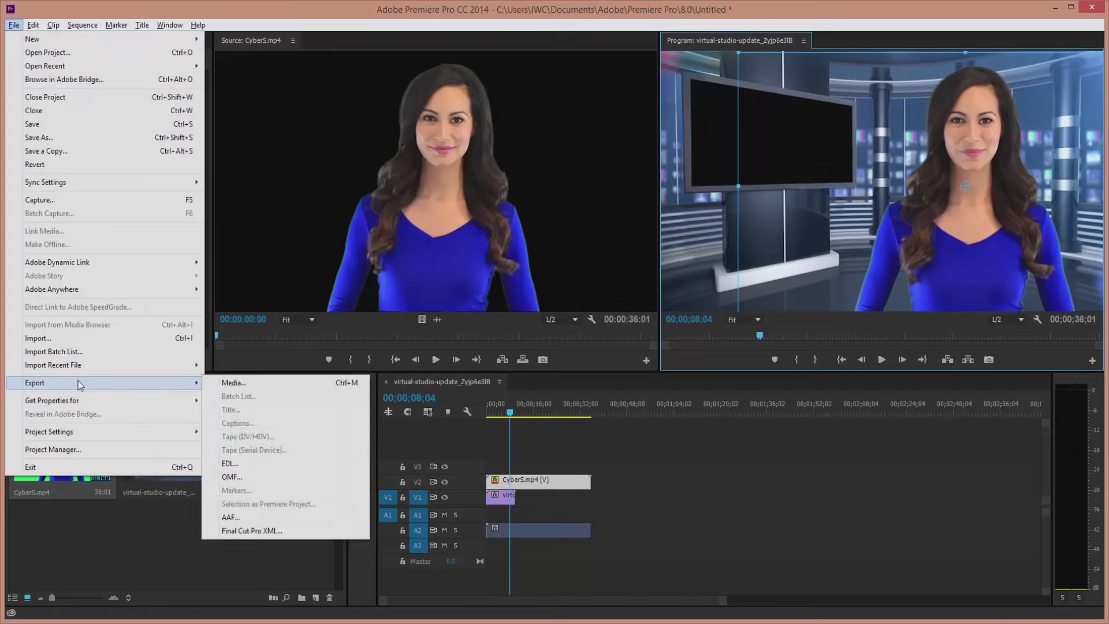
pyautogui.click(234, 383)
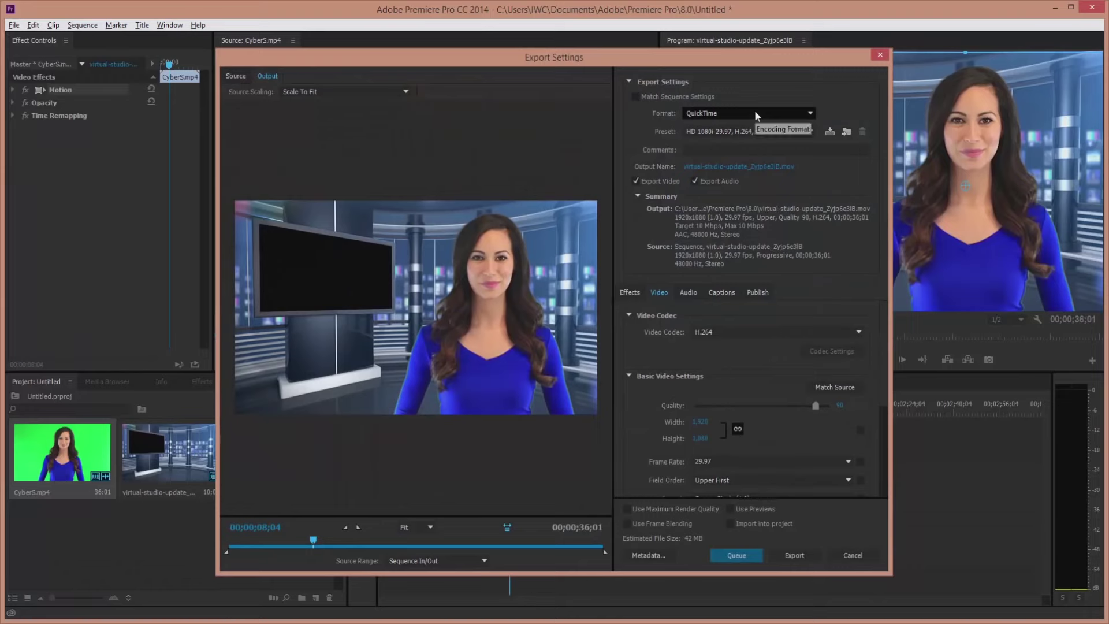
# - Export the sequence as QuickTime using the Animation codec at 32 bit depth
pyautogui.click(789, 111)
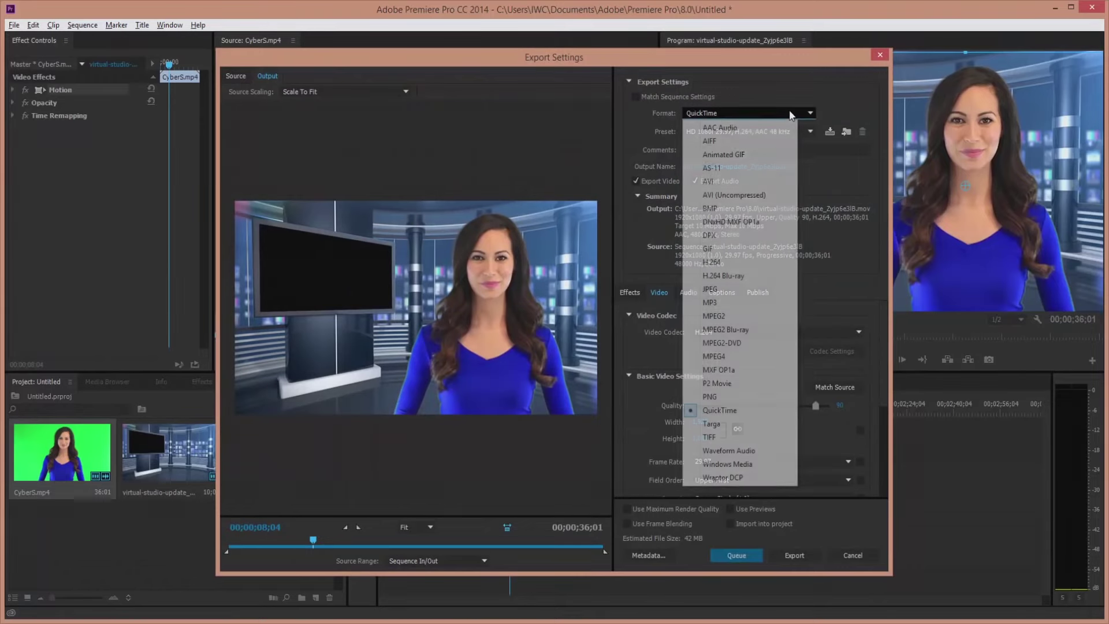
pyautogui.click(732, 410)
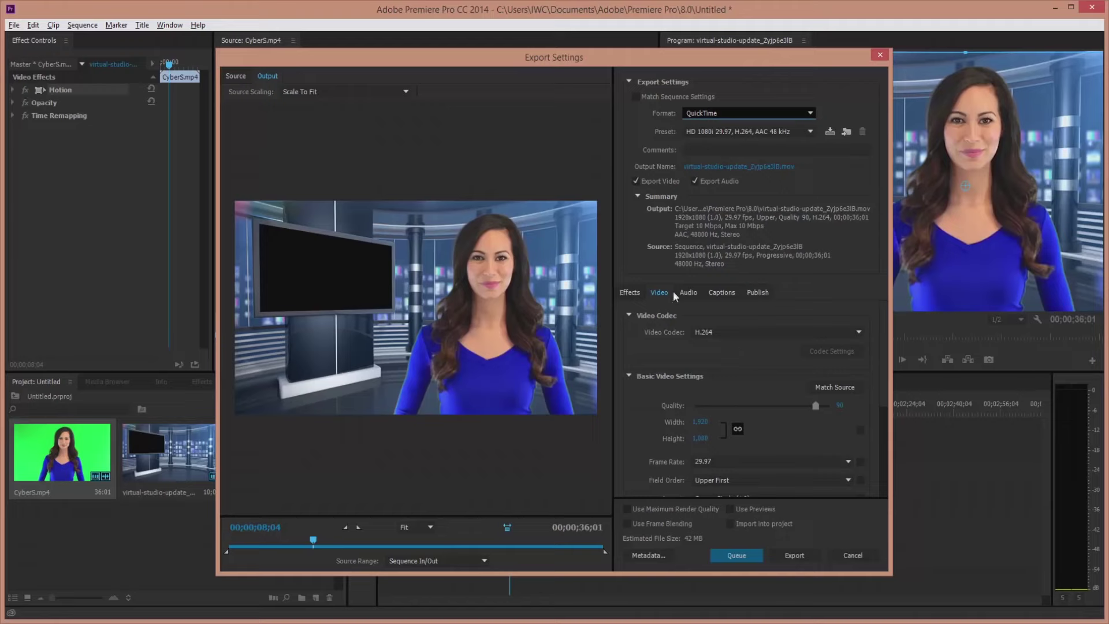
pyautogui.click(738, 330)
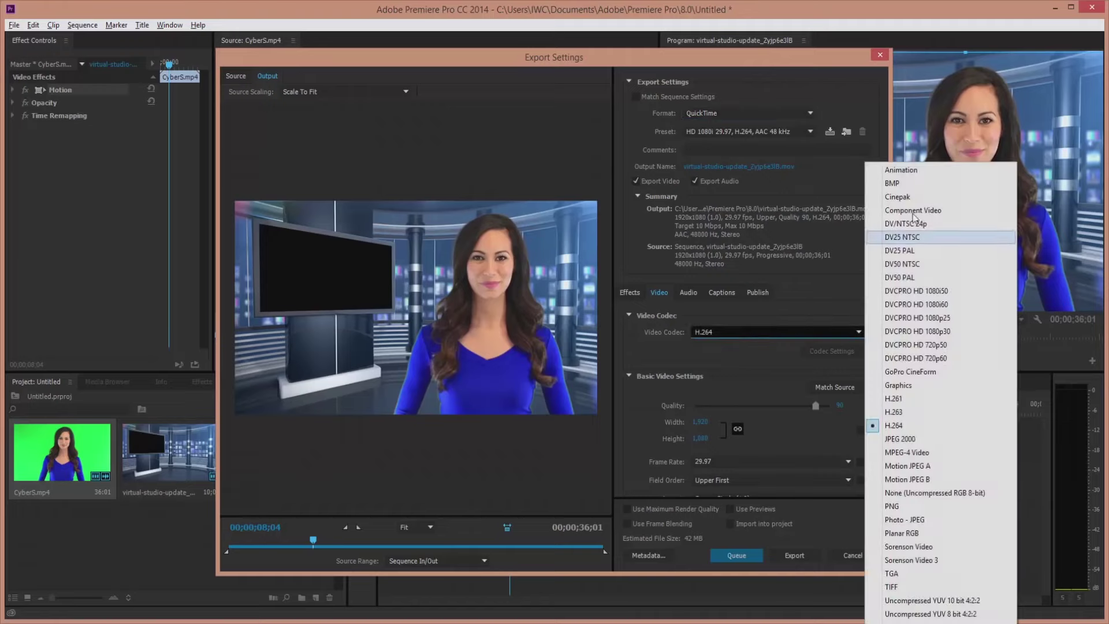
pyautogui.click(878, 172)
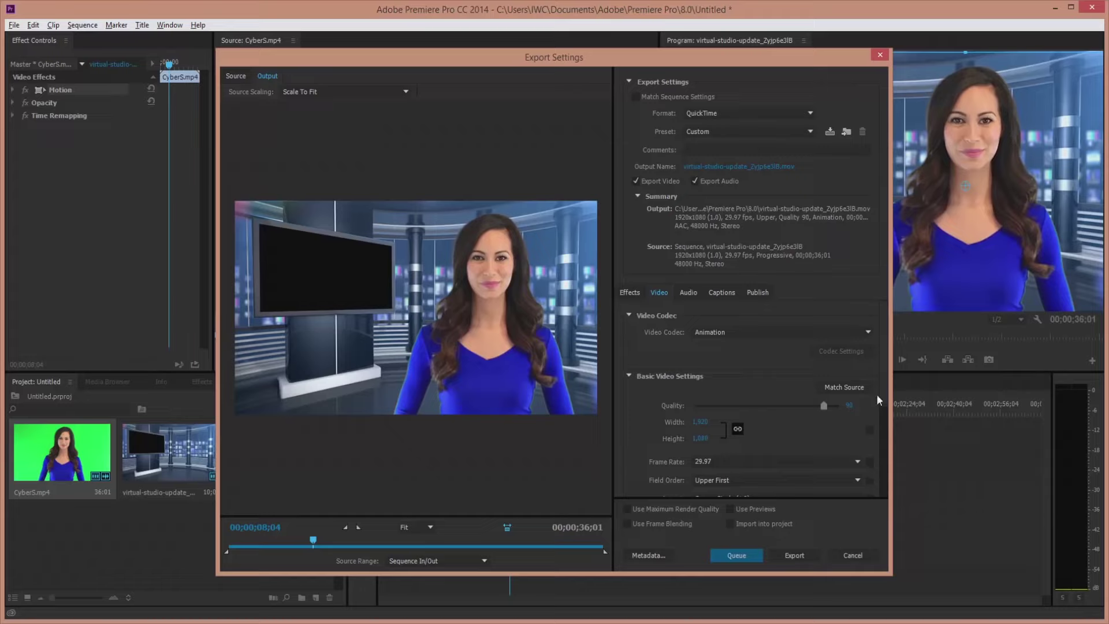
pyautogui.moveTo(883, 391); pyautogui.dragTo(885, 442)
pyautogui.click(861, 438)
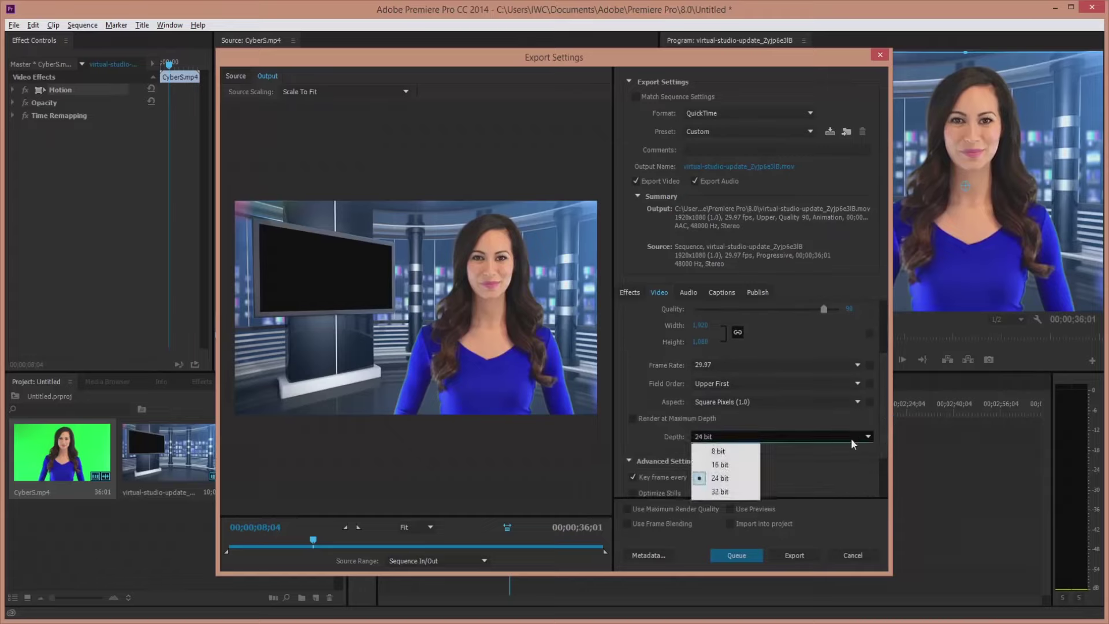
pyautogui.click(722, 496)
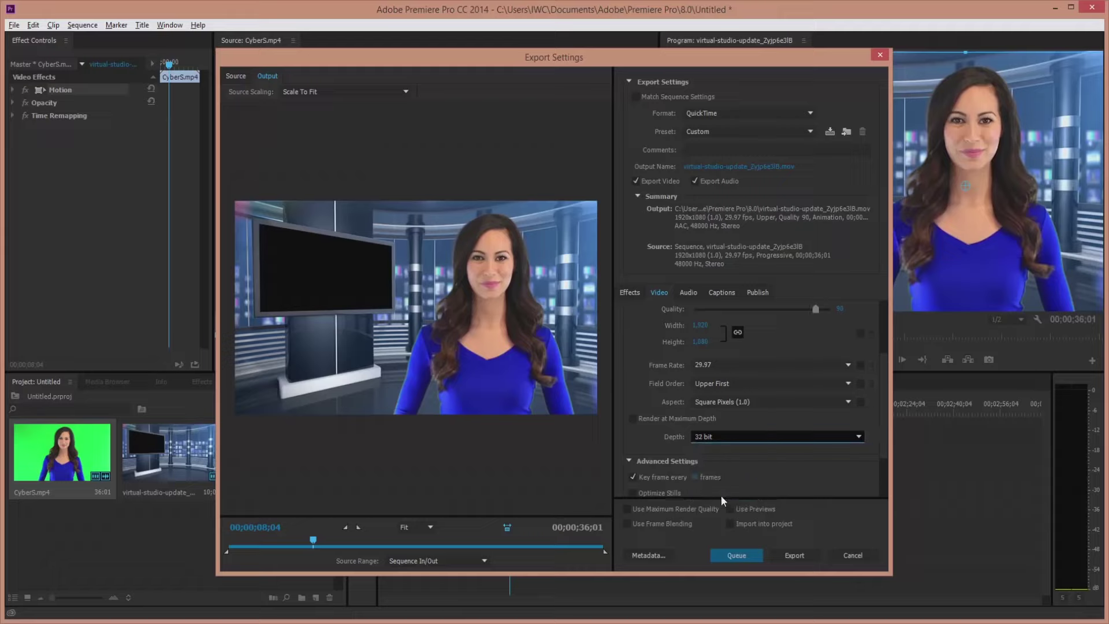
pyautogui.click(791, 557)
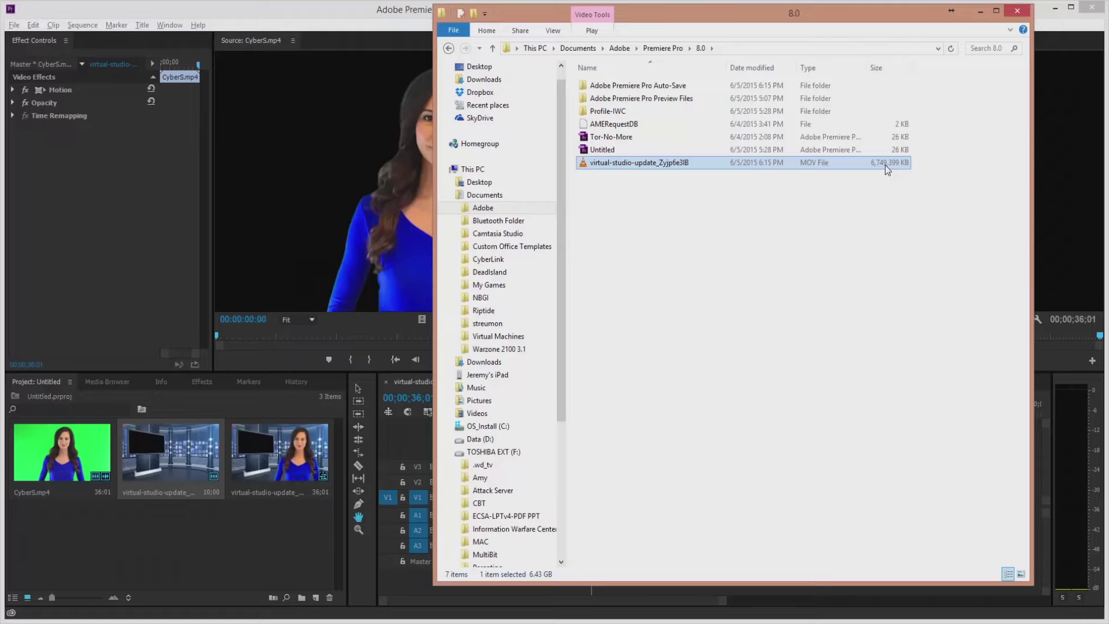
# - Launch Adobe Media Encoder CC 2014 by searching 'media', then add the exported MOV to its queue
pyautogui.press('super+s')
pyautogui.write('media Encoder CC 2014')
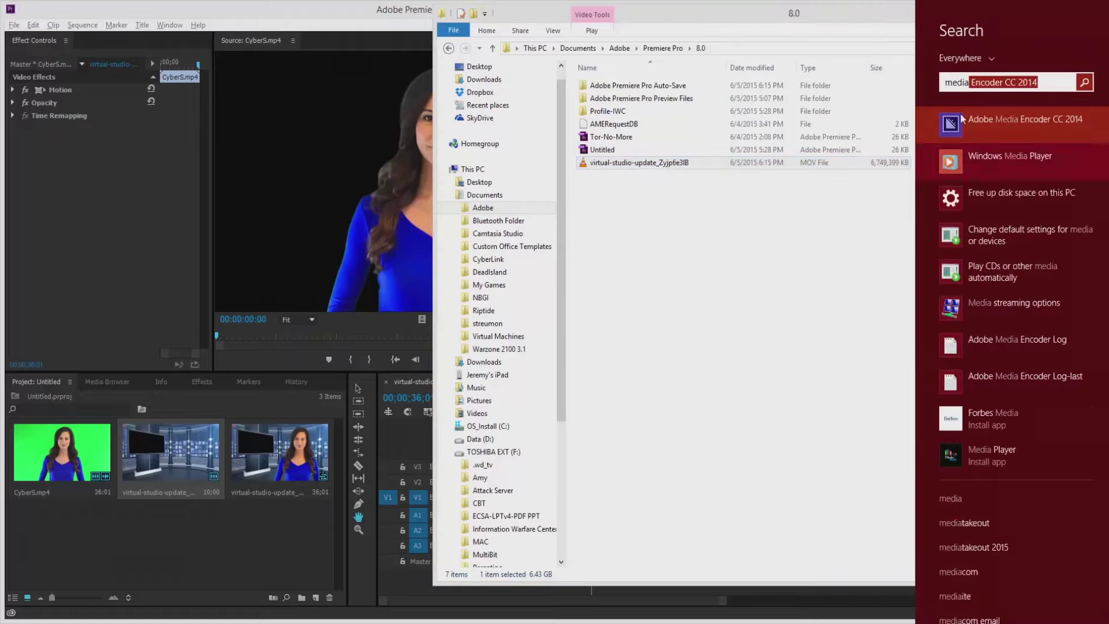
pyautogui.click(1011, 117)
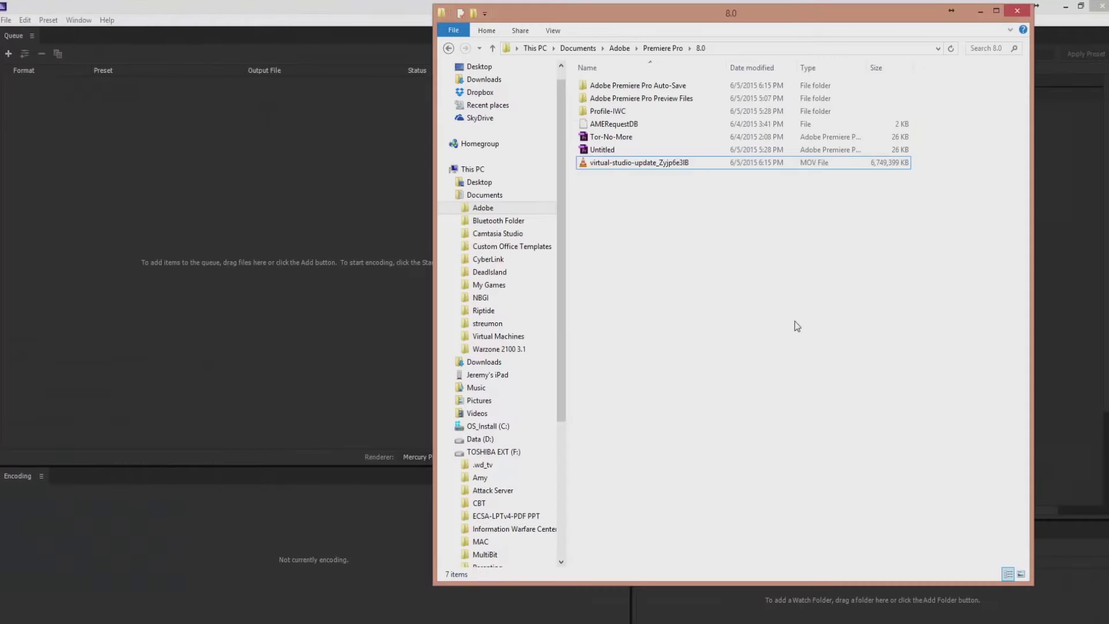
pyautogui.click(652, 166)
pyautogui.moveTo(651, 168); pyautogui.dragTo(256, 207)
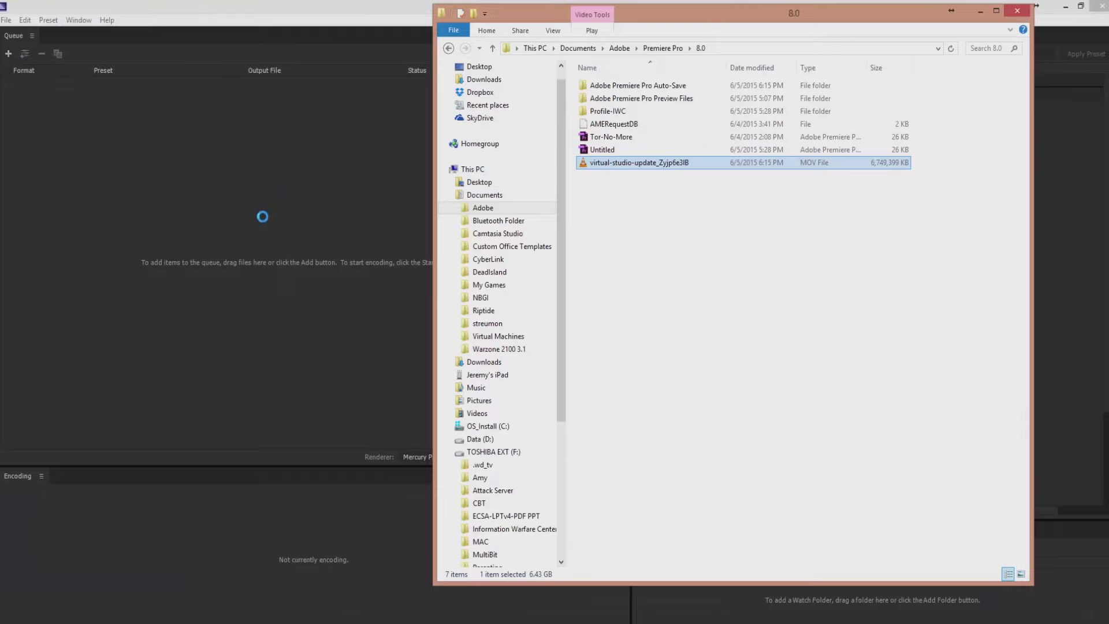
# - Change the queued clip's output file name to smaller-vid
pyautogui.click(252, 172)
pyautogui.click(366, 97)
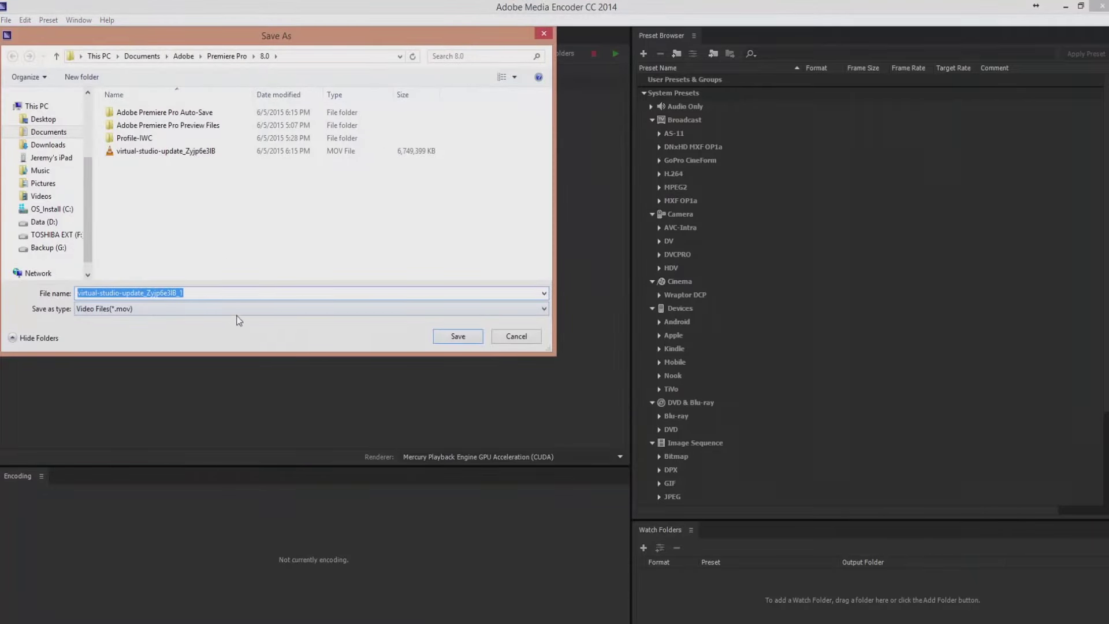
pyautogui.moveTo(191, 293); pyautogui.dragTo(78, 296)
pyautogui.write('s')
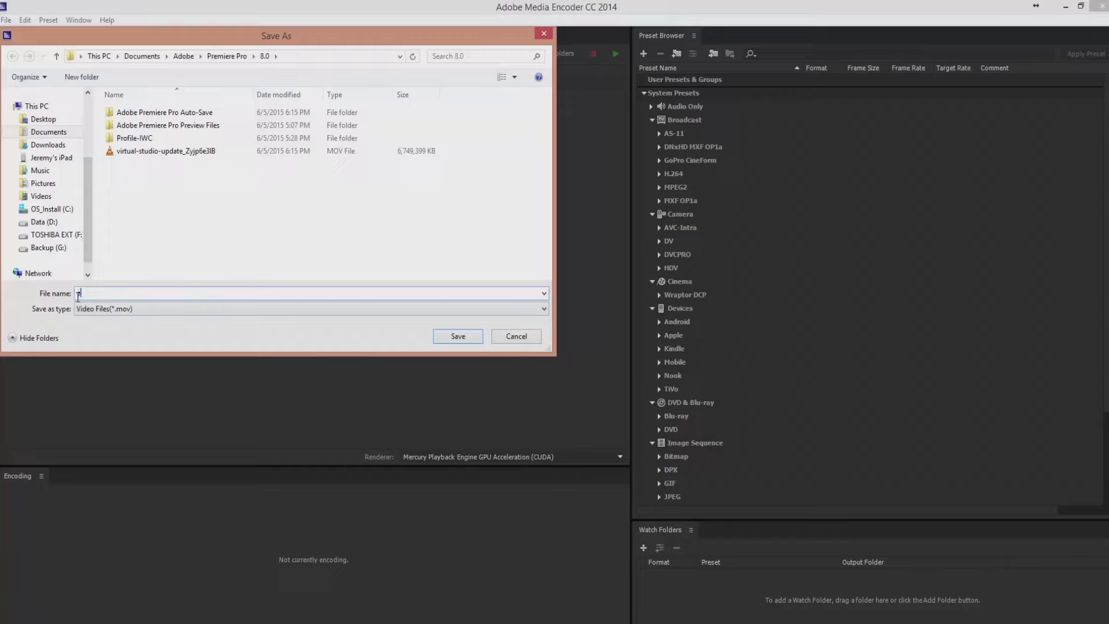
pyautogui.write('maller-vid')
pyautogui.press('Return')
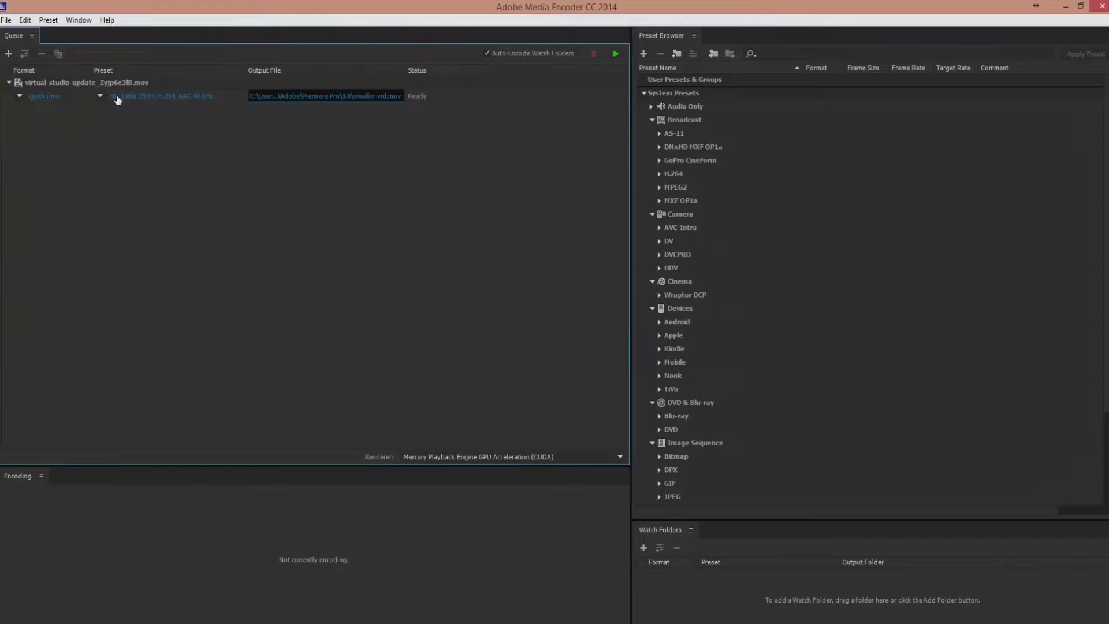
pyautogui.click(117, 97)
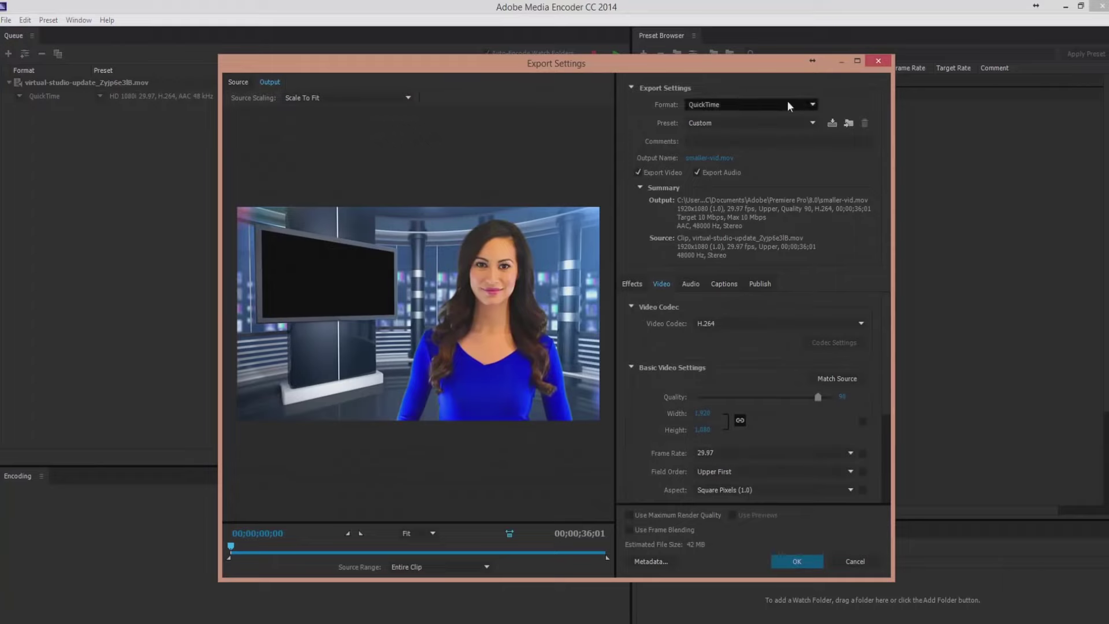
# - Switch the queued job's format to H.264 with the Match Source - High bitrate preset
pyautogui.click(801, 103)
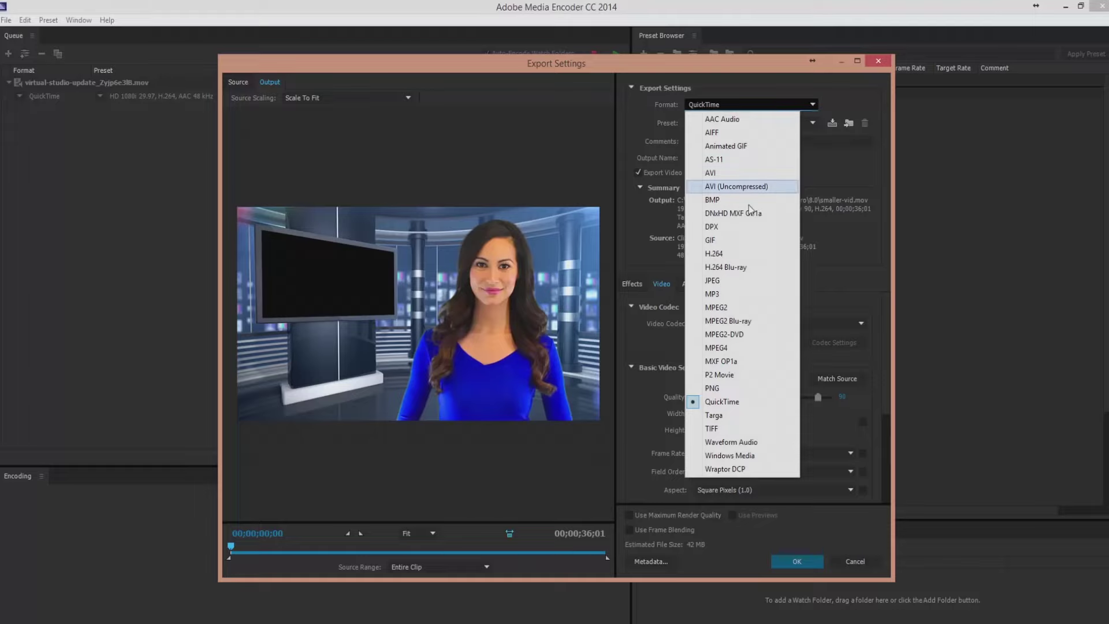
pyautogui.click(739, 258)
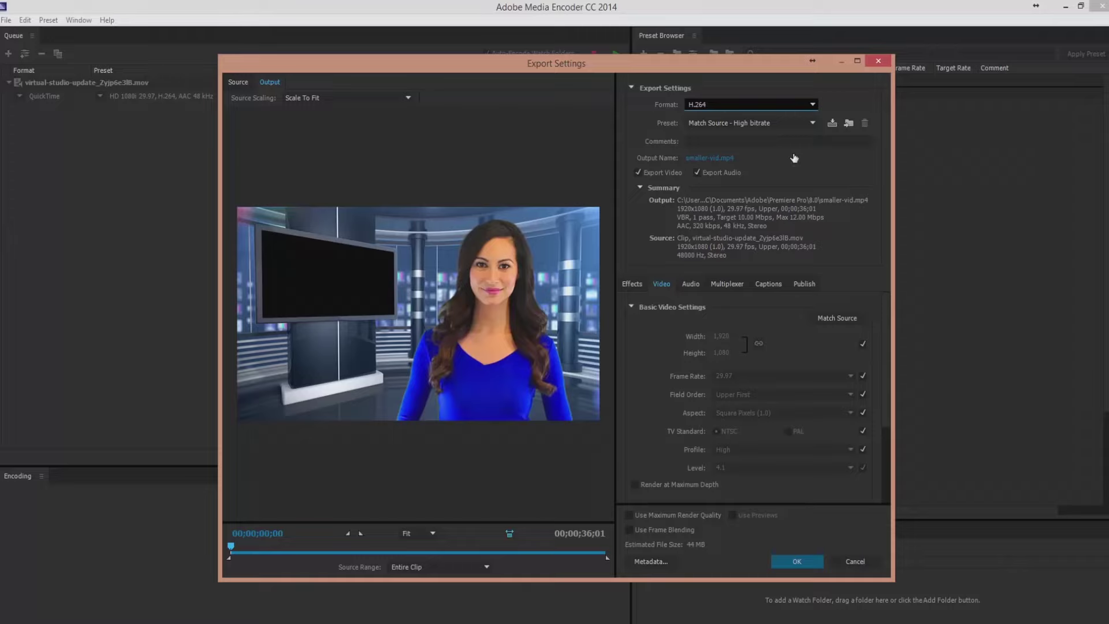
pyautogui.click(791, 562)
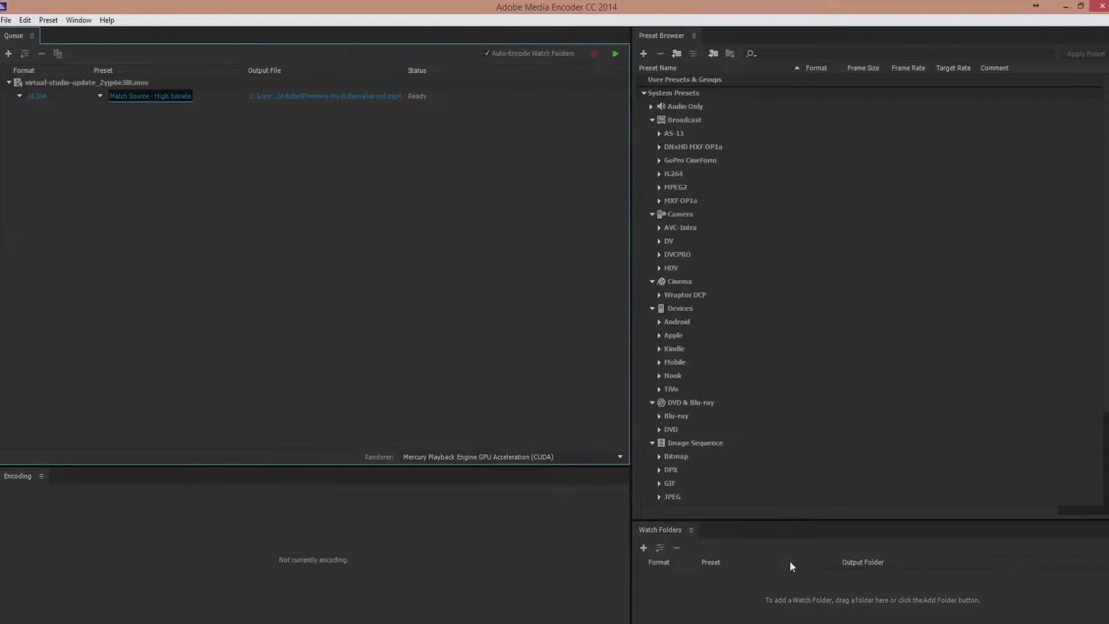
# - Start encoding the queue to smaller-vid.mp4, with File Explorer's 8.0 folder narrowed beside the progress
pyautogui.click(616, 54)
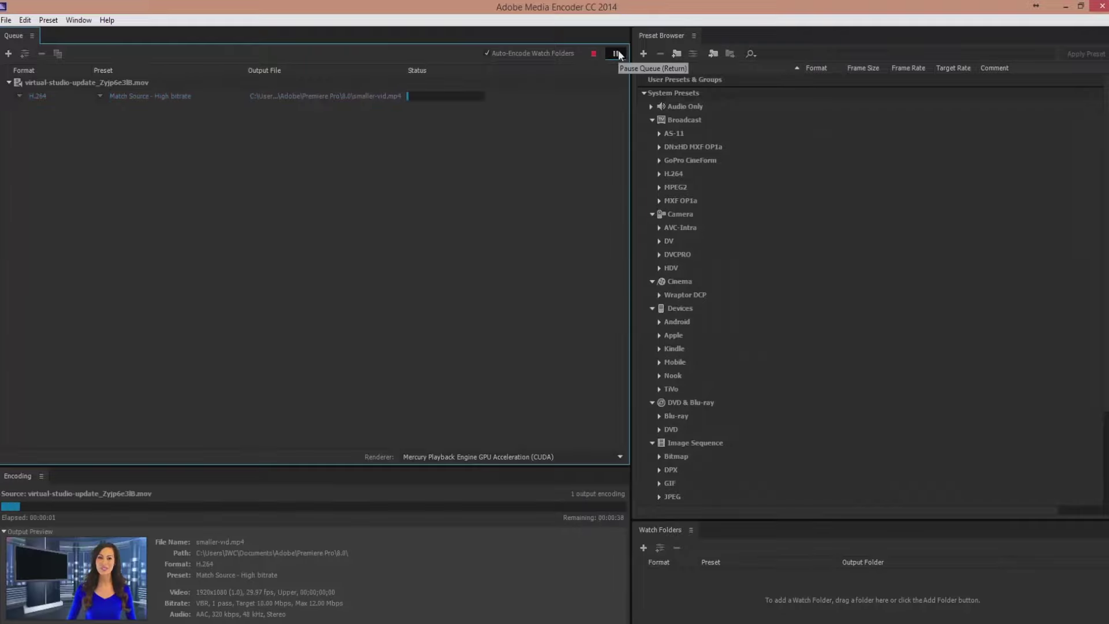
pyautogui.hotkey('alt', 'Tab')
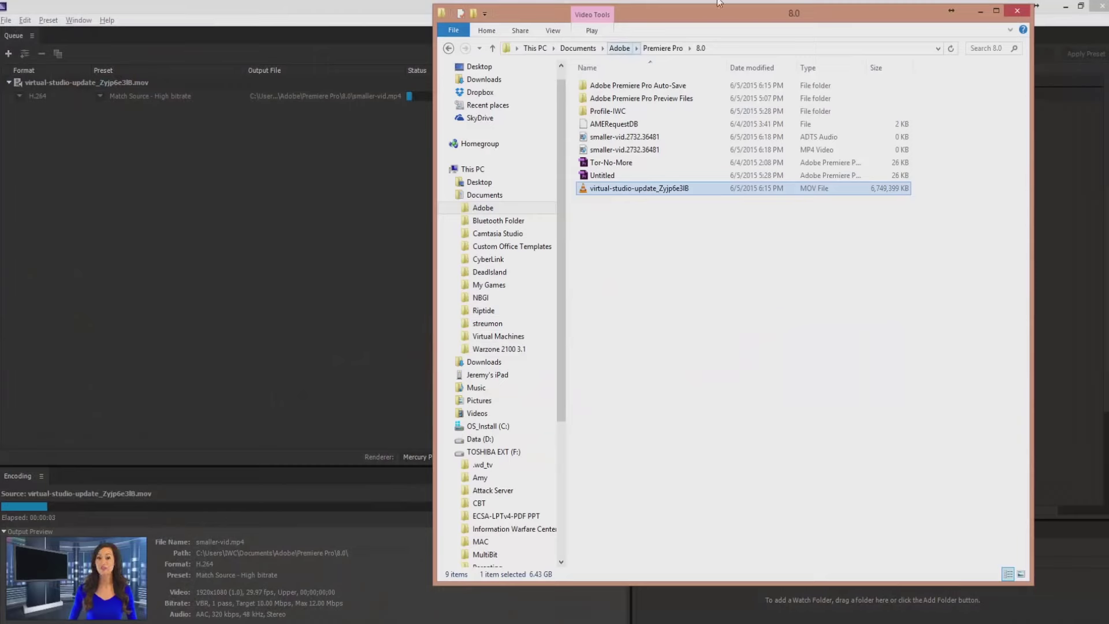
pyautogui.moveTo(433, 124); pyautogui.dragTo(637, 123)
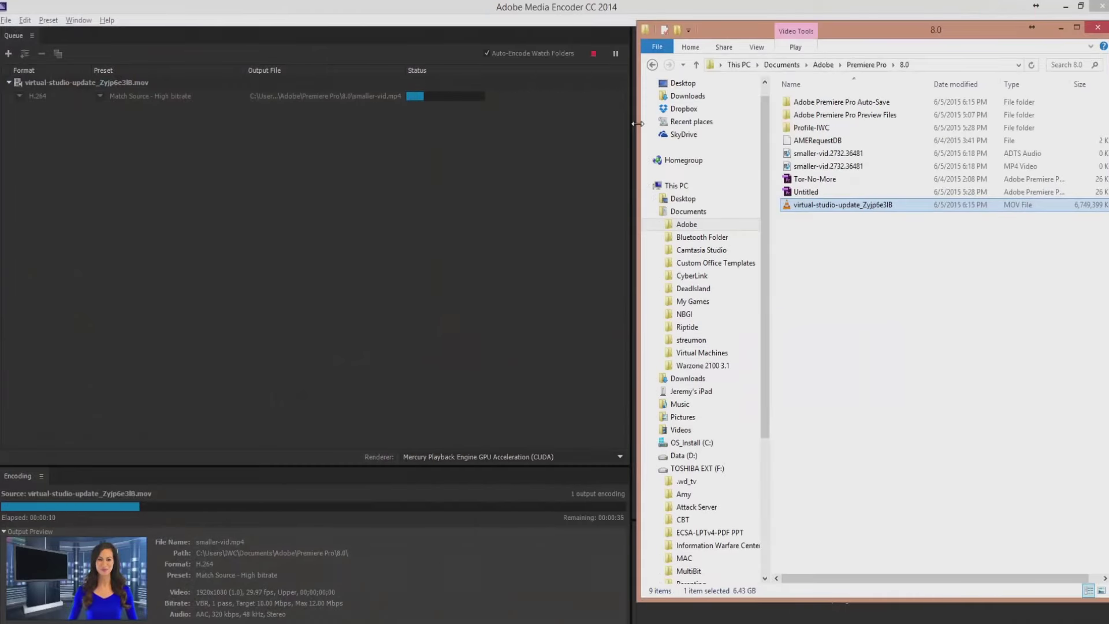